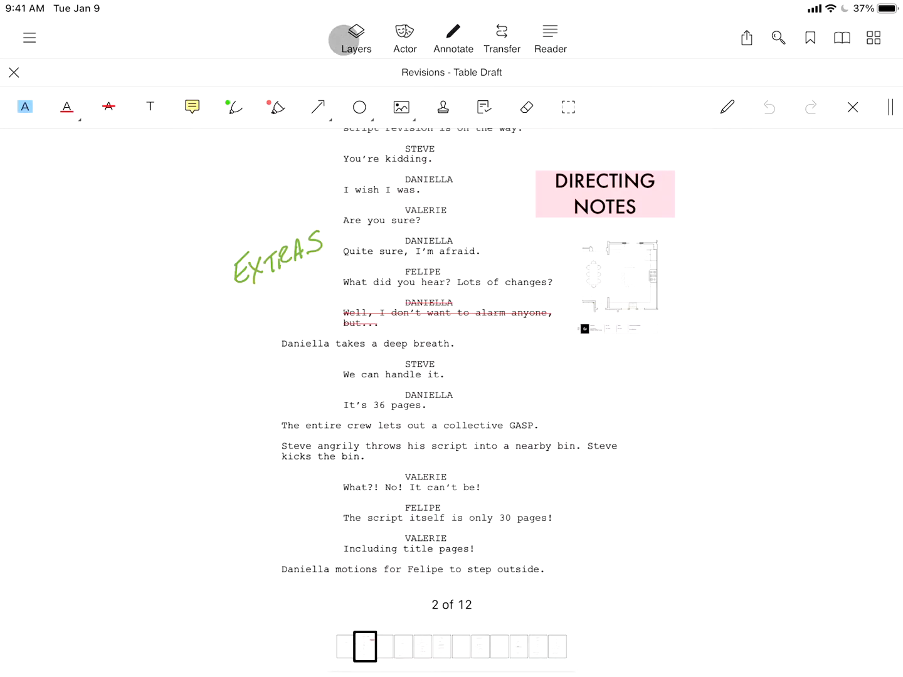
Make Art Department Notes the active layer so only its ART NOTE shows on page 2.
click(343, 40)
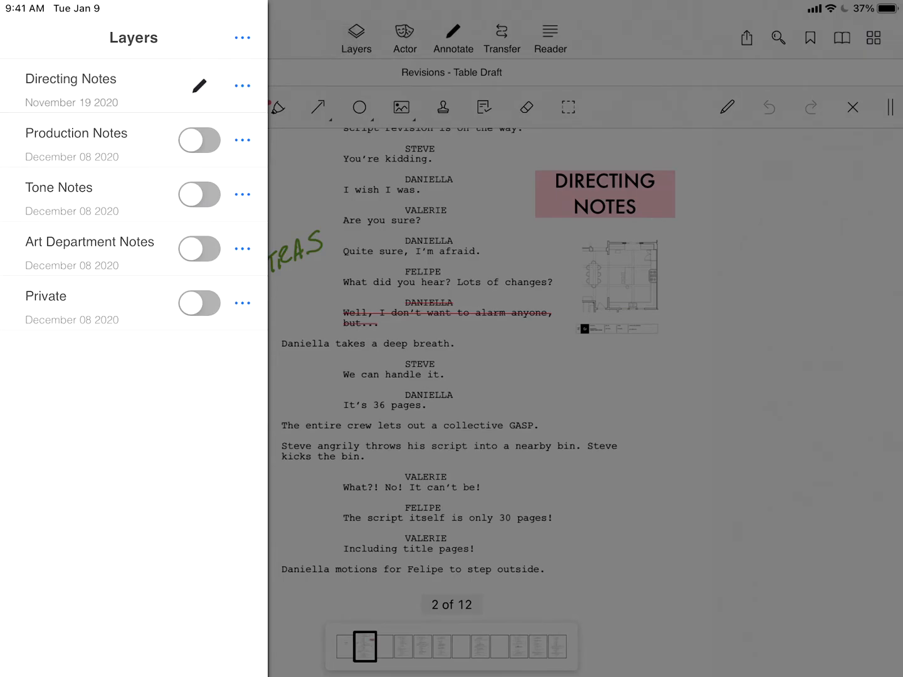
click(99, 242)
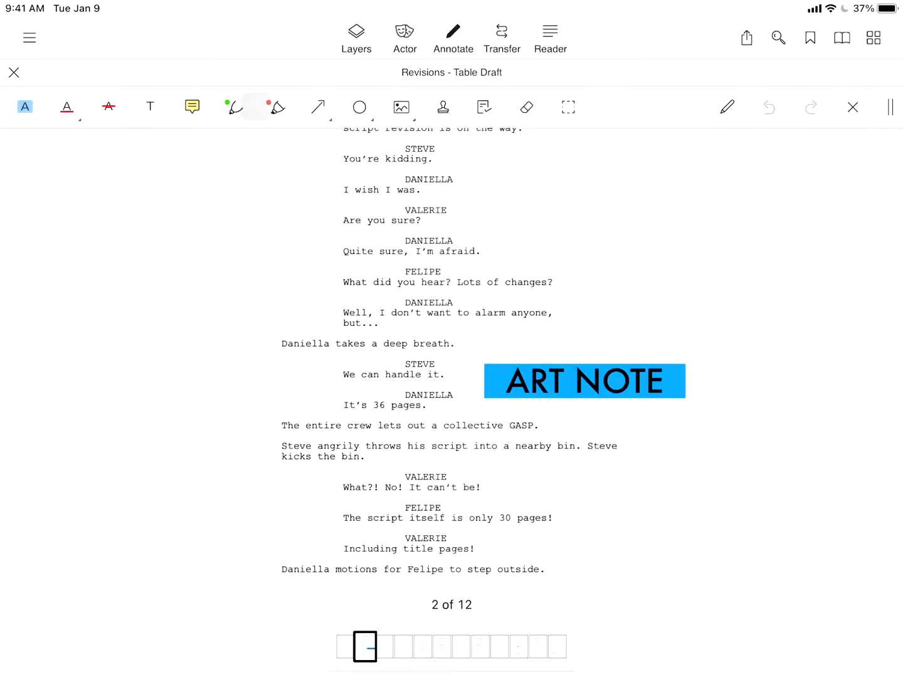
click(345, 35)
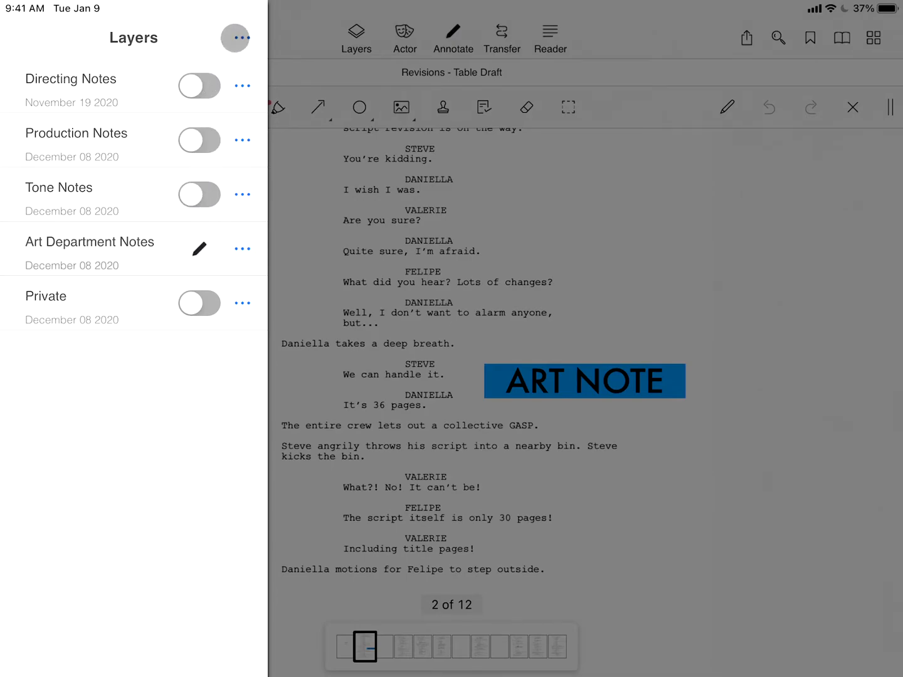
Show all annotation layers, then hide only the Private layer's notes.
click(241, 37)
click(222, 169)
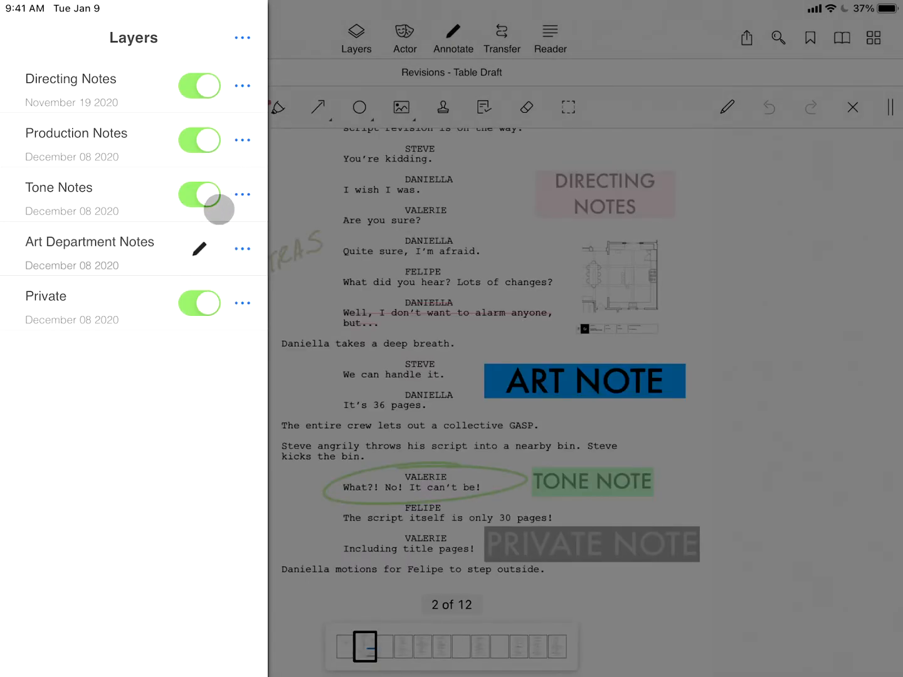
click(190, 303)
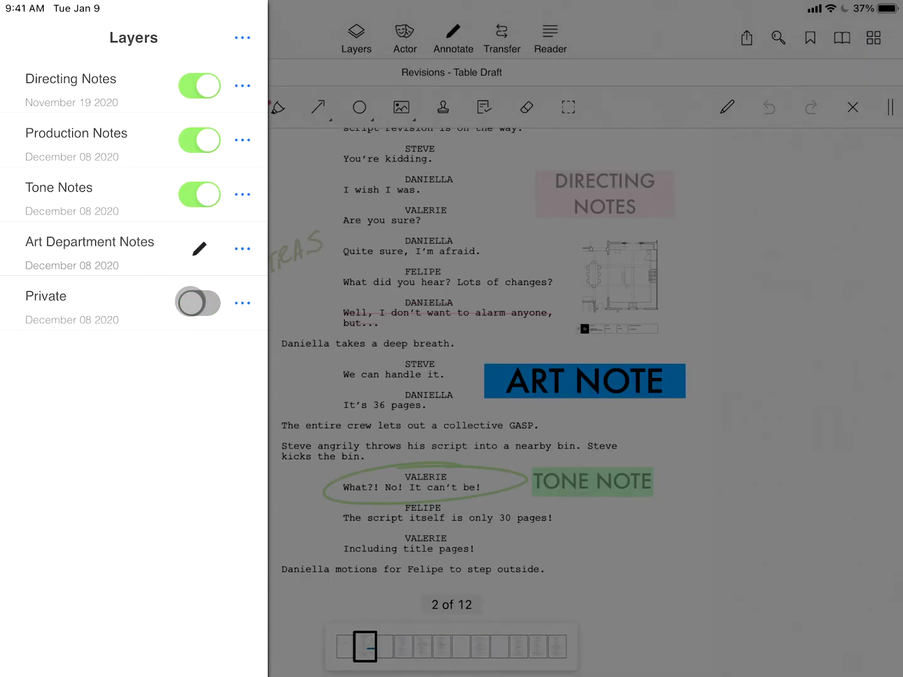
click(242, 250)
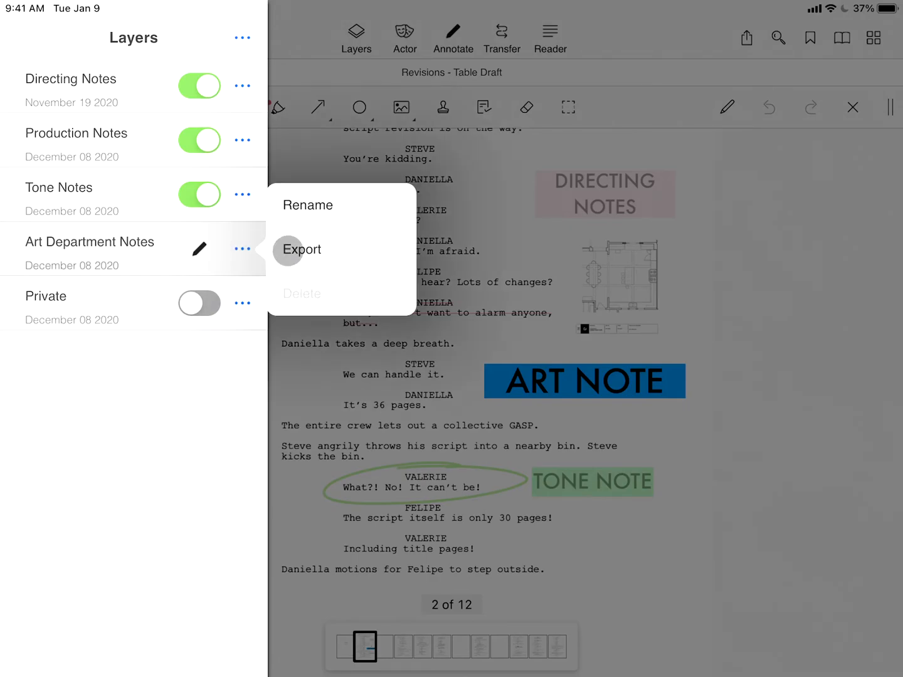
Export Art Department Notes as a Scriptation layer file and return to the script.
click(302, 249)
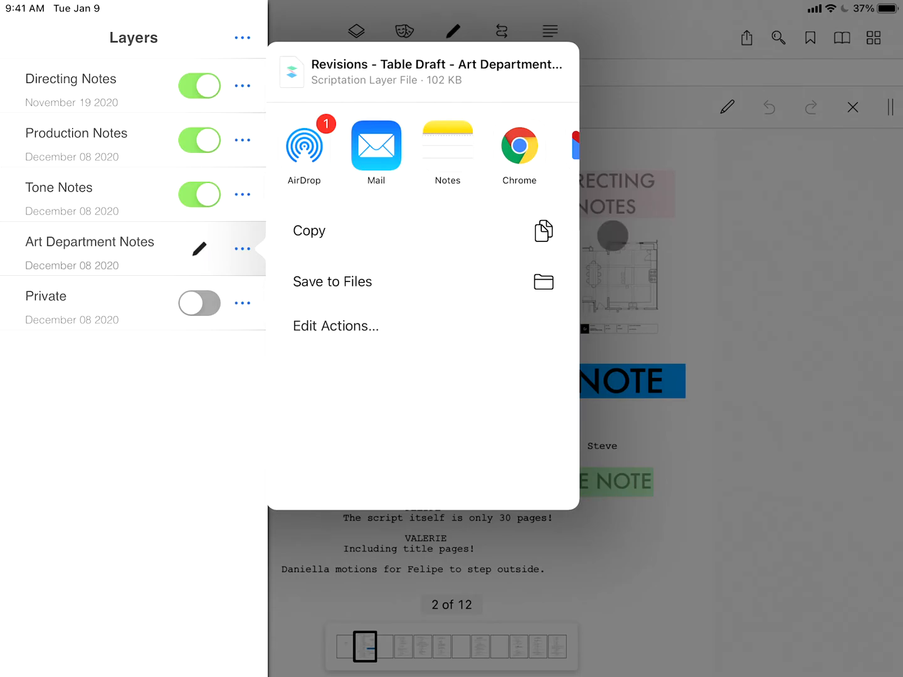
click(752, 225)
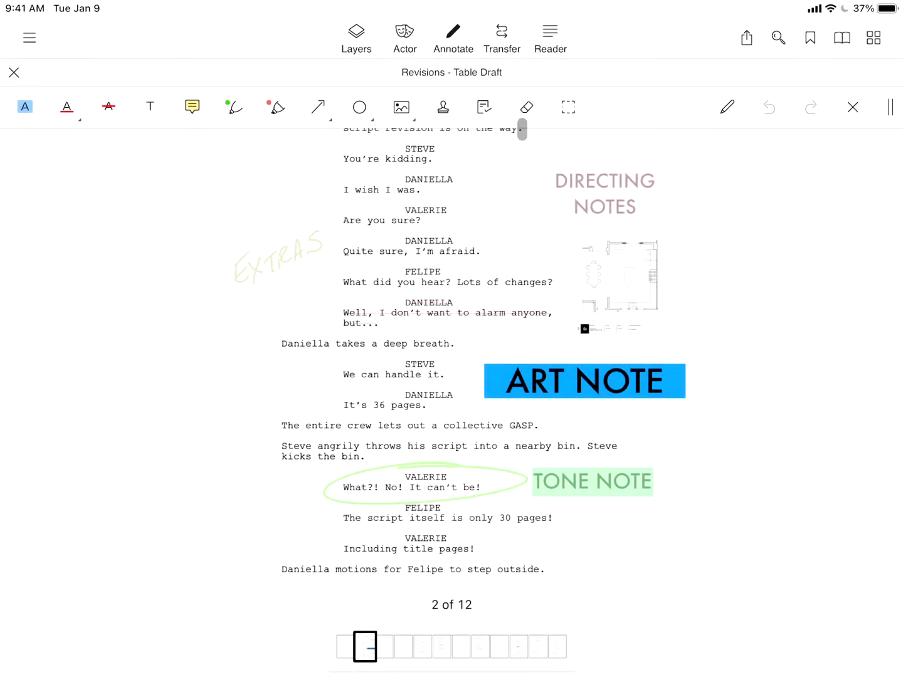
Start a note Transfer, bringing up the previous-draft file chooser.
click(502, 38)
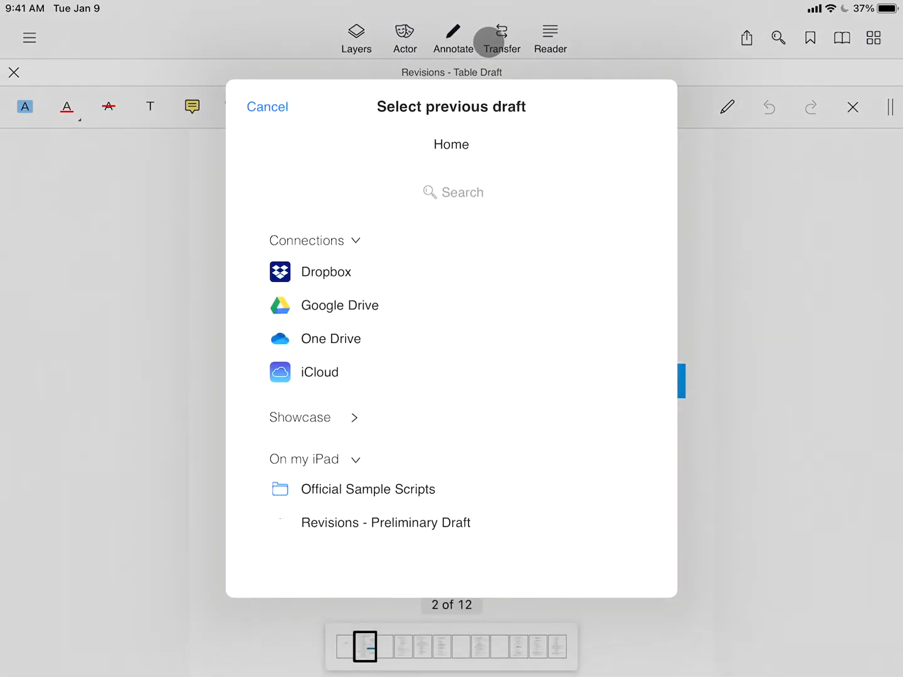